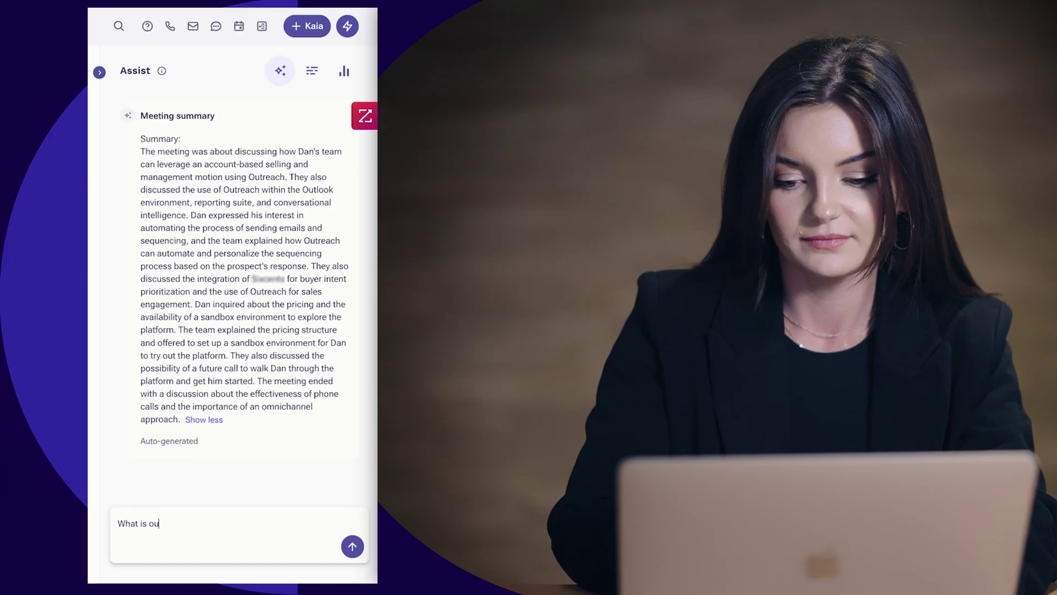
text(r next)
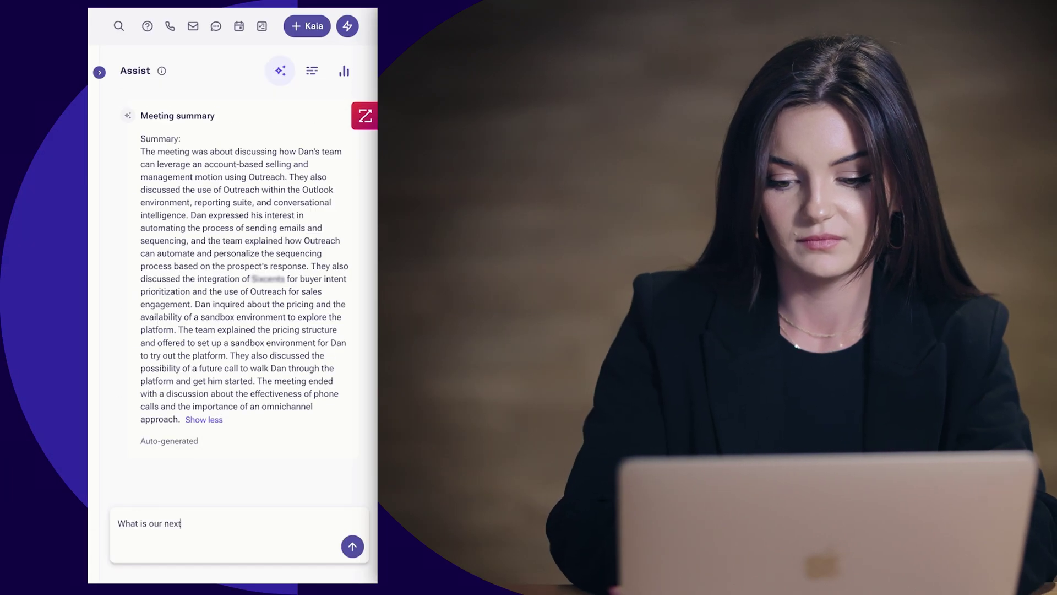
text(p?)
Submit 'What is our next step?' to Kaia's Assist and get the timestamped next steps.
key(Return)
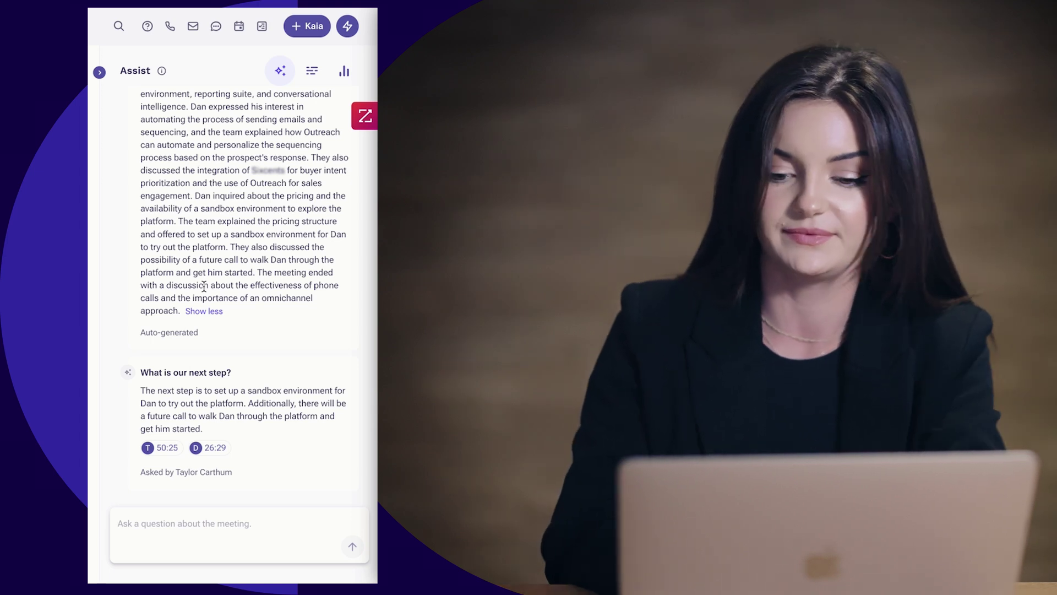
text(What)
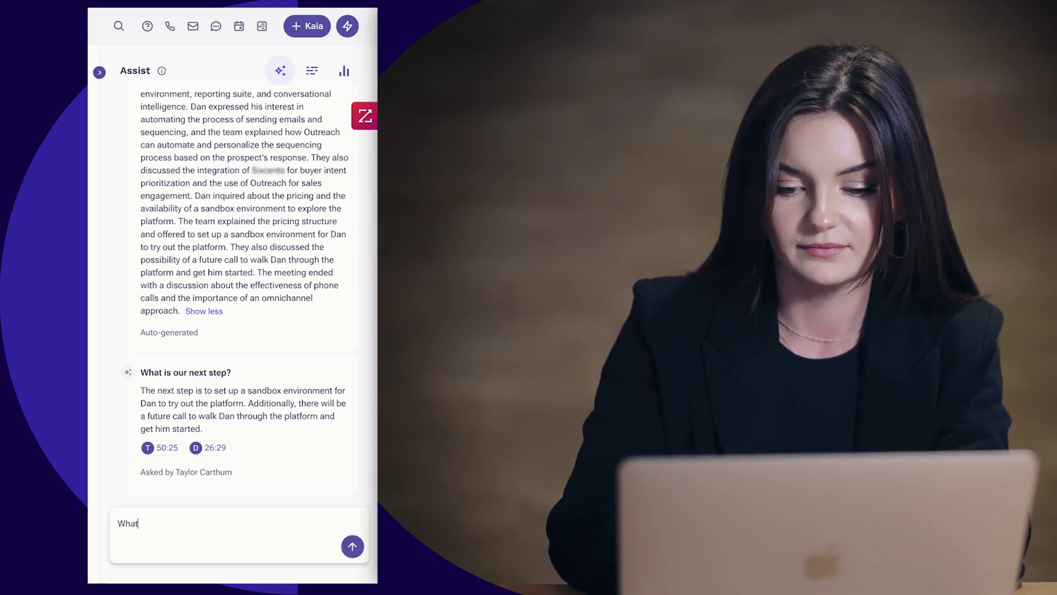
text(an)
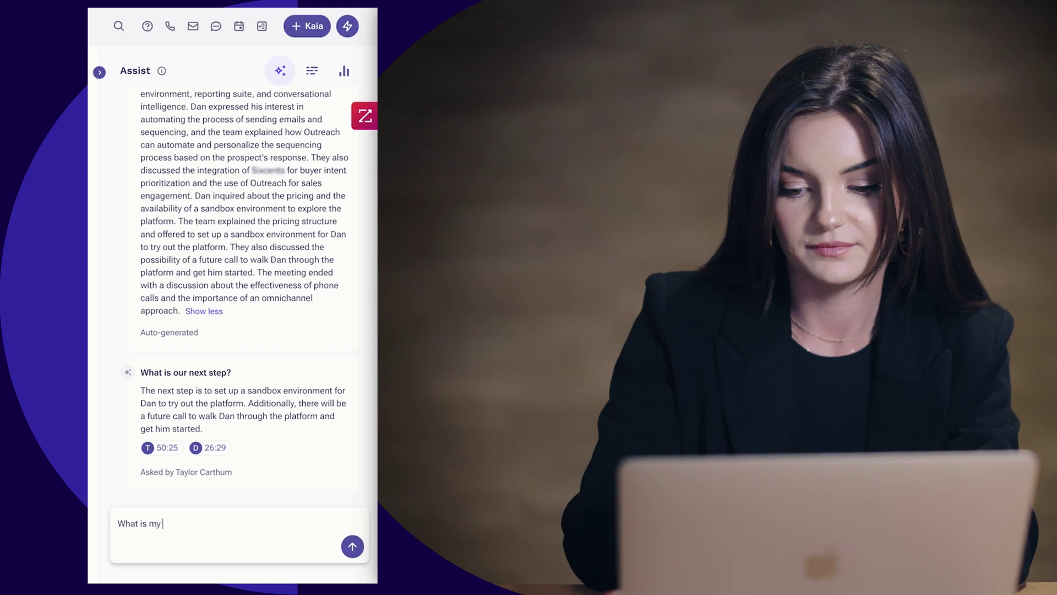
text('s time)
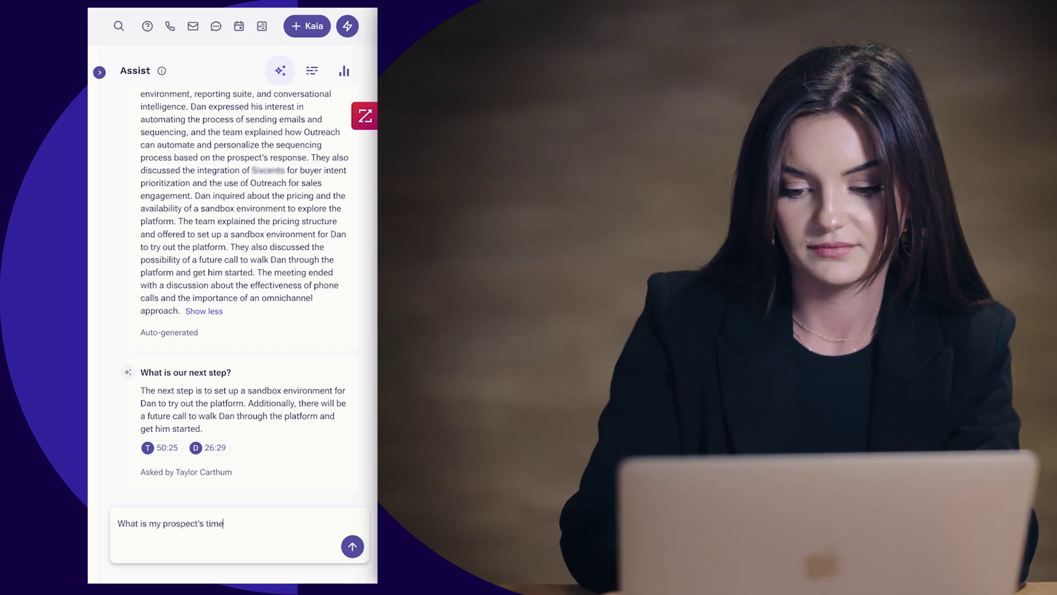
text(?)
Submit 'What is my prospect's timeline?' to Kaia, which returns no answer.
key(Return)
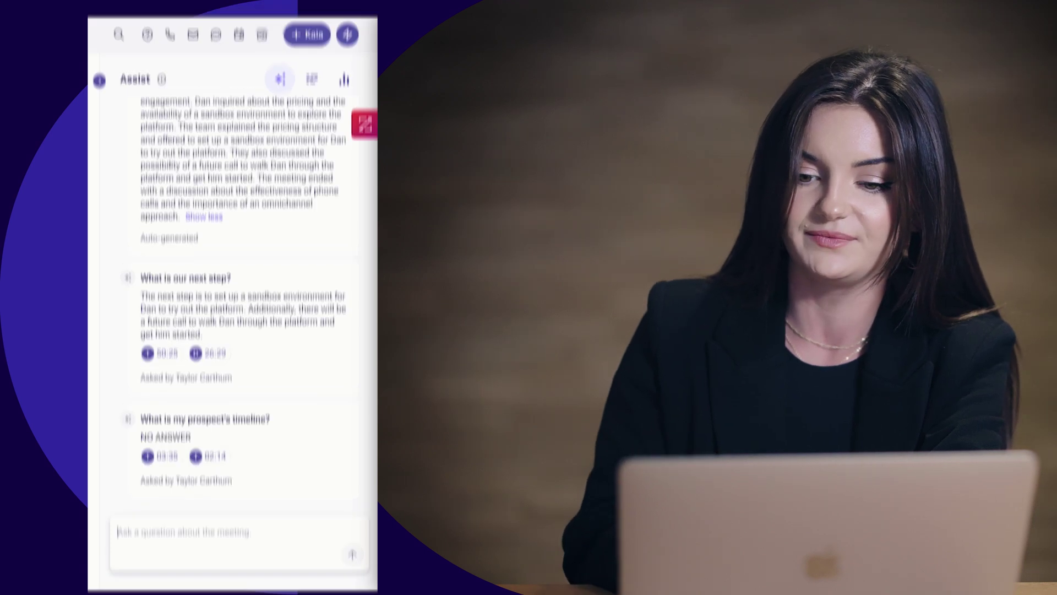
text(Wh)
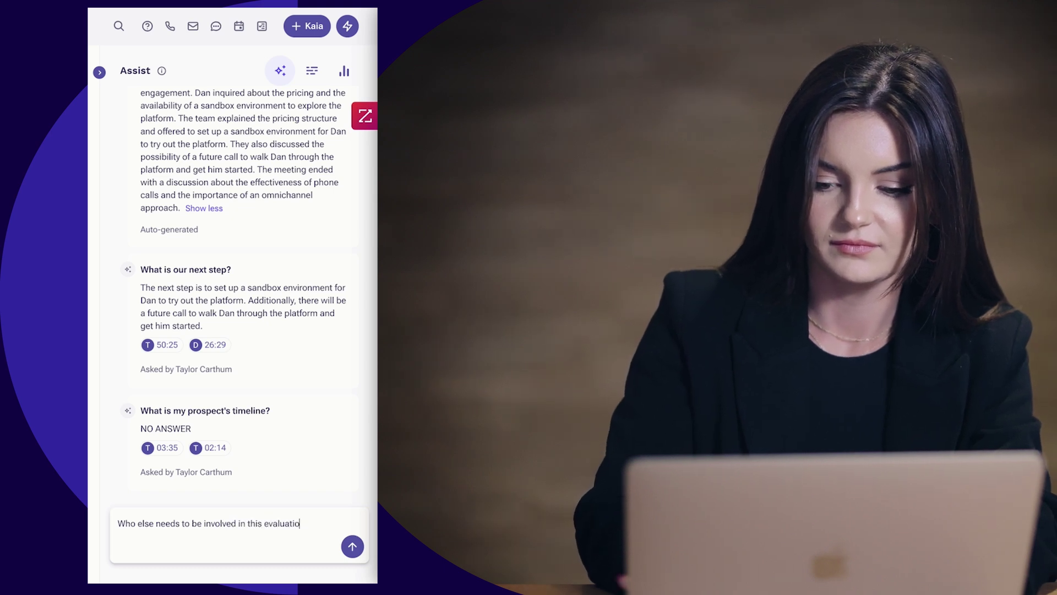
text(n?)
Submit 'Who else needs to be involved in this evaluation?' and get Kaia's CEO answer.
key(Return)
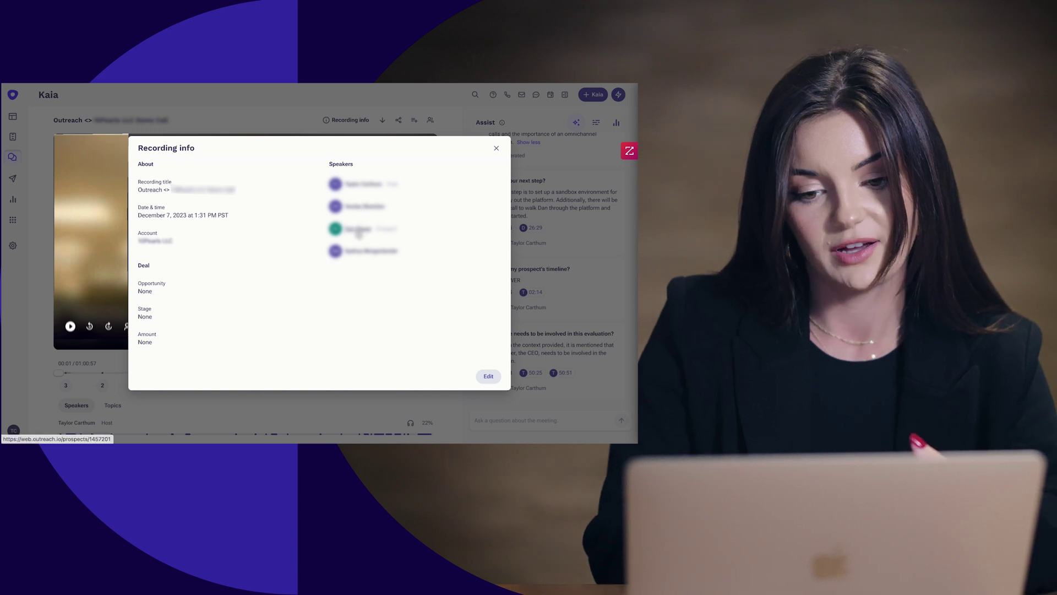
Start a new email from the TC - FUP template and replace {{Name}} with Dan.
right_click(358, 234)
click(372, 234)
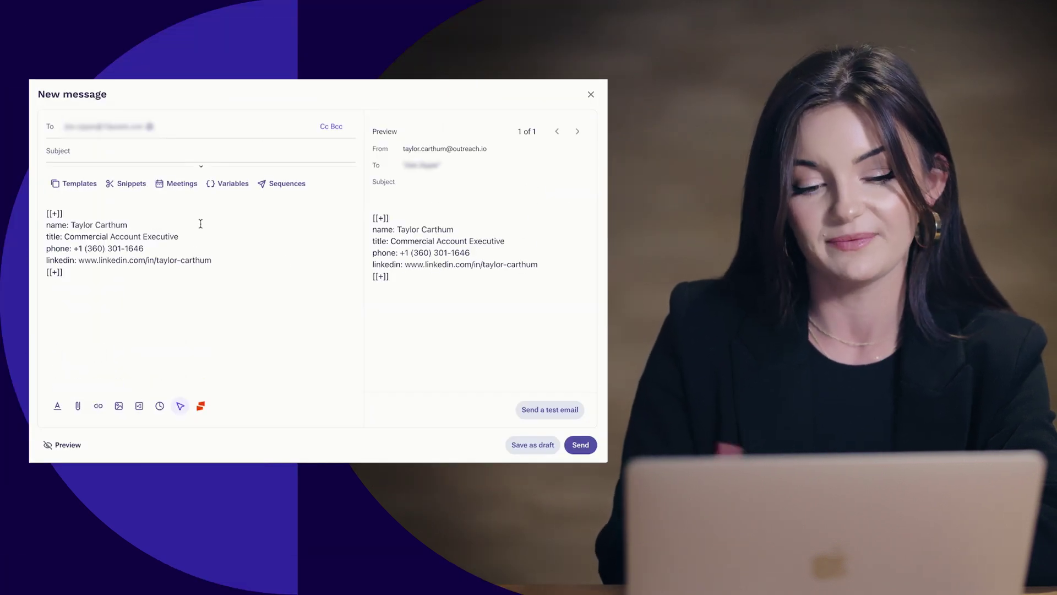
click(66, 183)
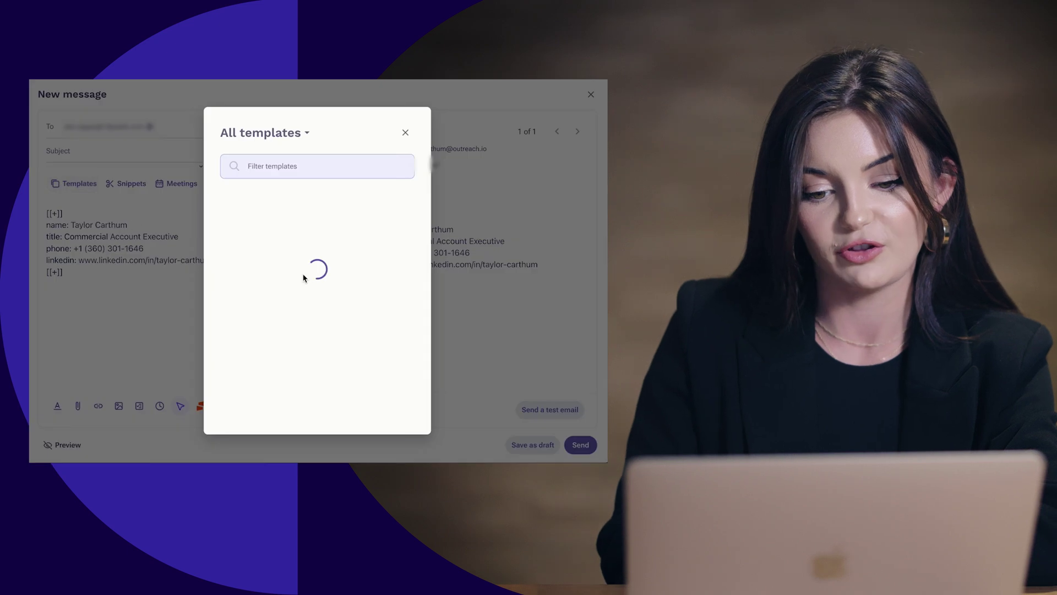
scroll(302, 278, down, 3)
scroll(302, 278, down, 3)
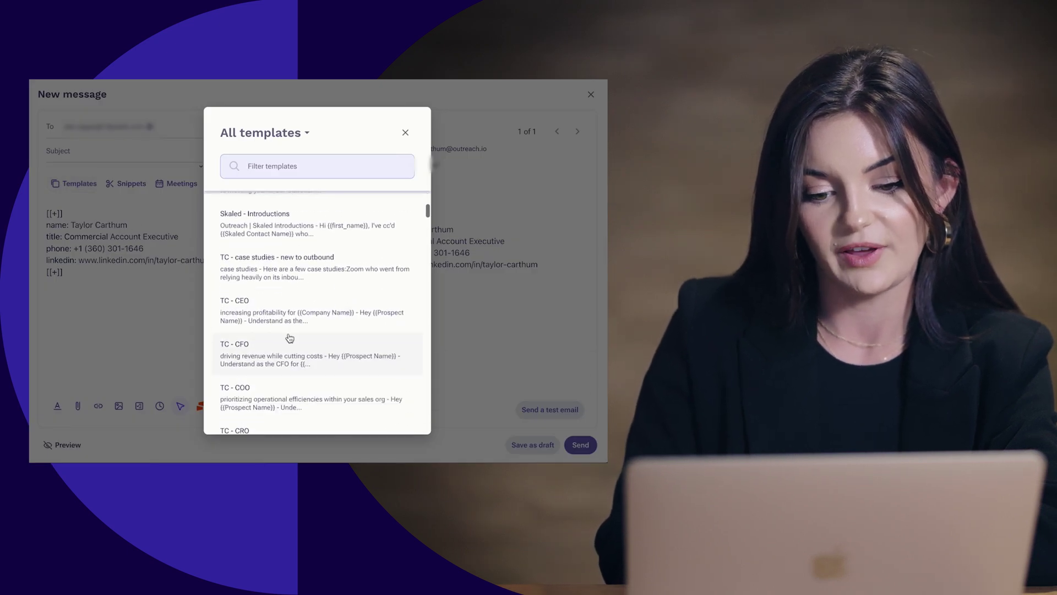
scroll(289, 338, down, 3)
click(252, 388)
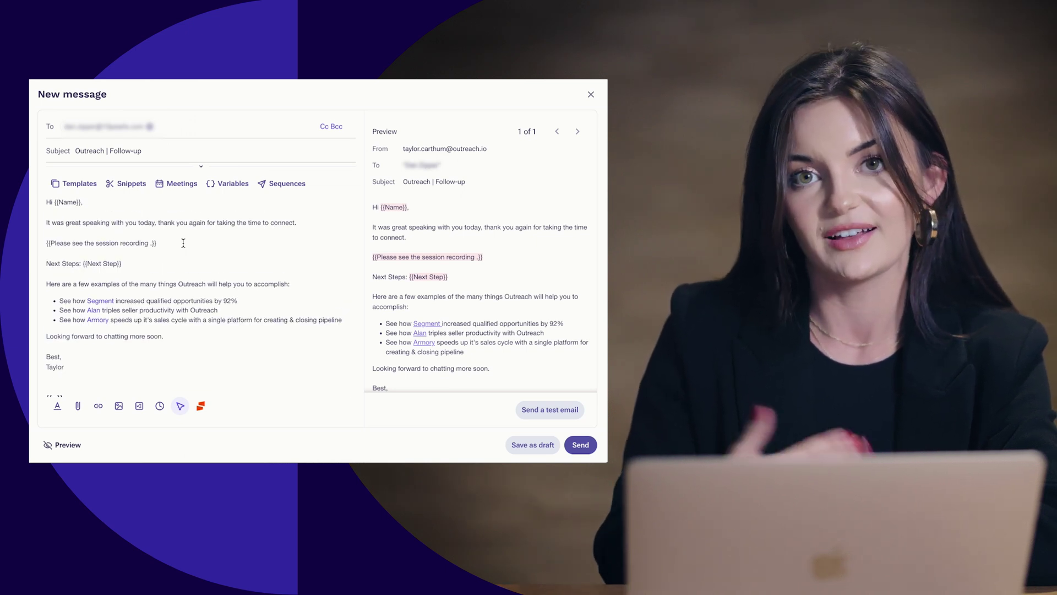
click(80, 202)
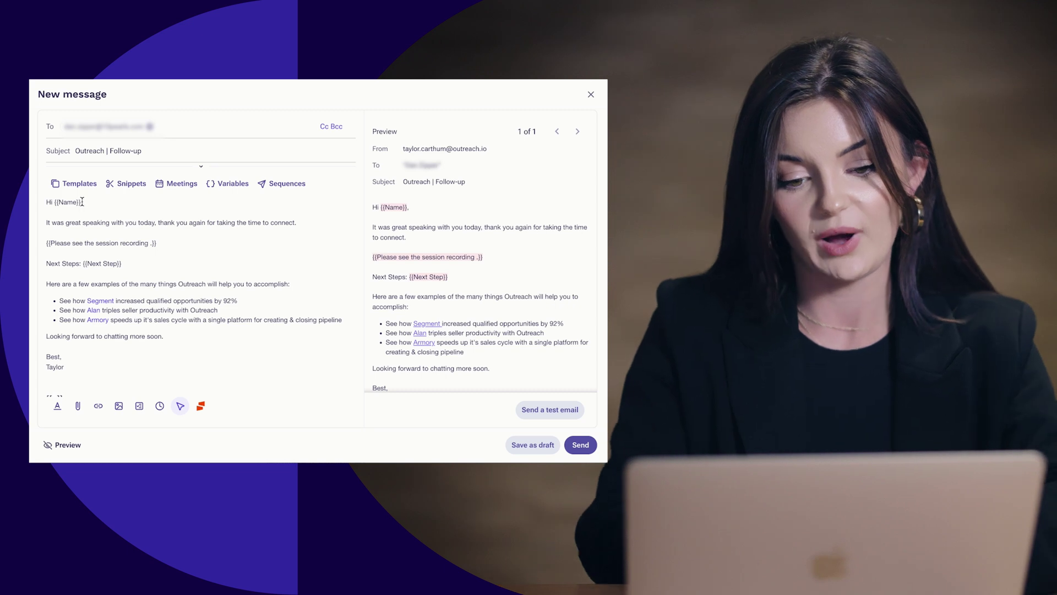
key(BackSpace)
key(BackSpace)
key(BackSpace)
key(BackSpace)
key(BackSpace)
key(BackSpace)
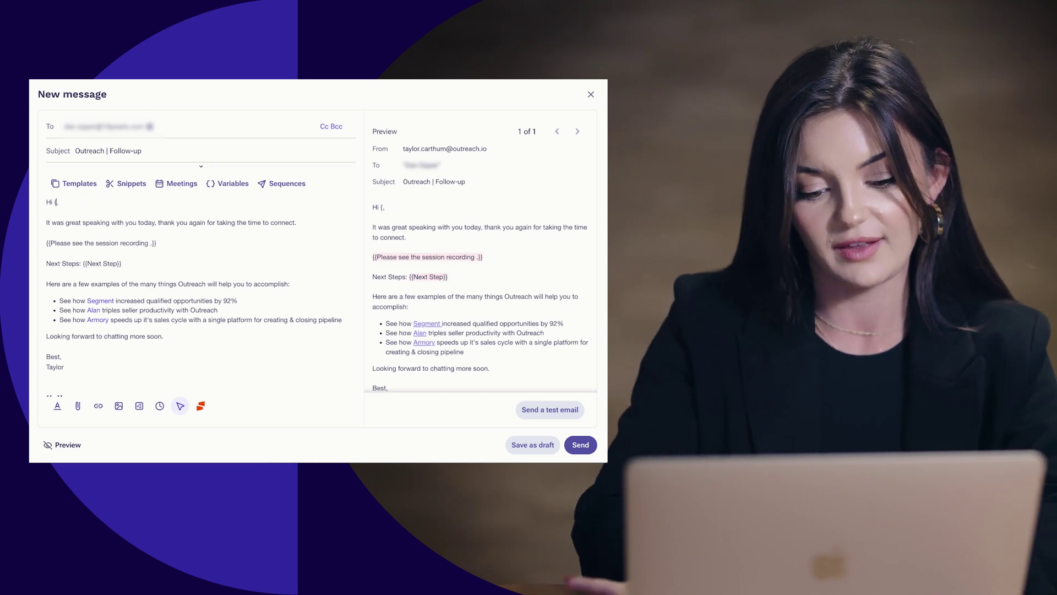
text(Dan)
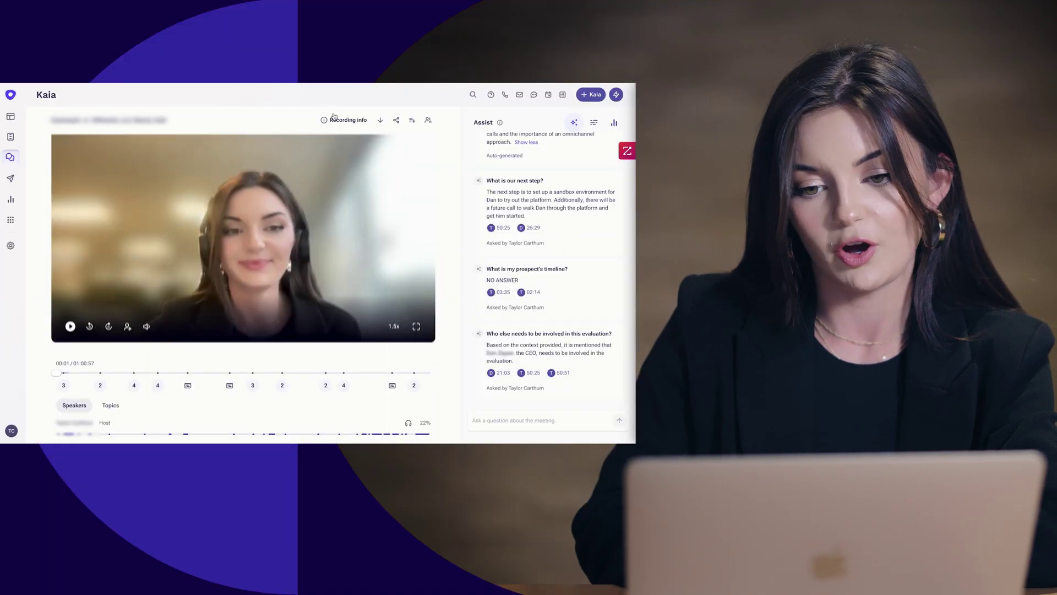
Check the recording's details, then copy a shareable recording link.
click(338, 120)
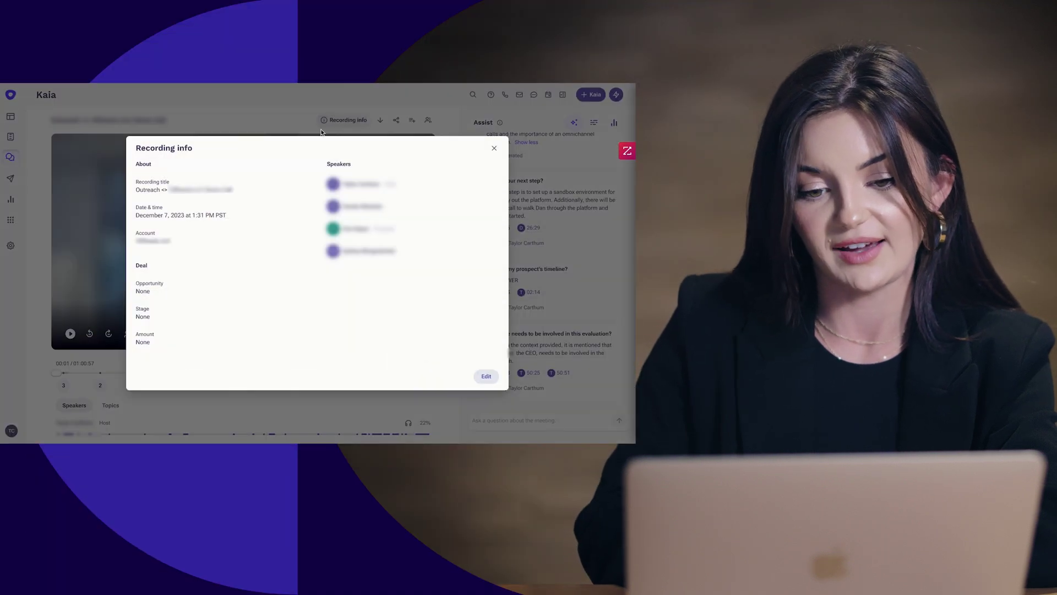
click(391, 112)
click(394, 122)
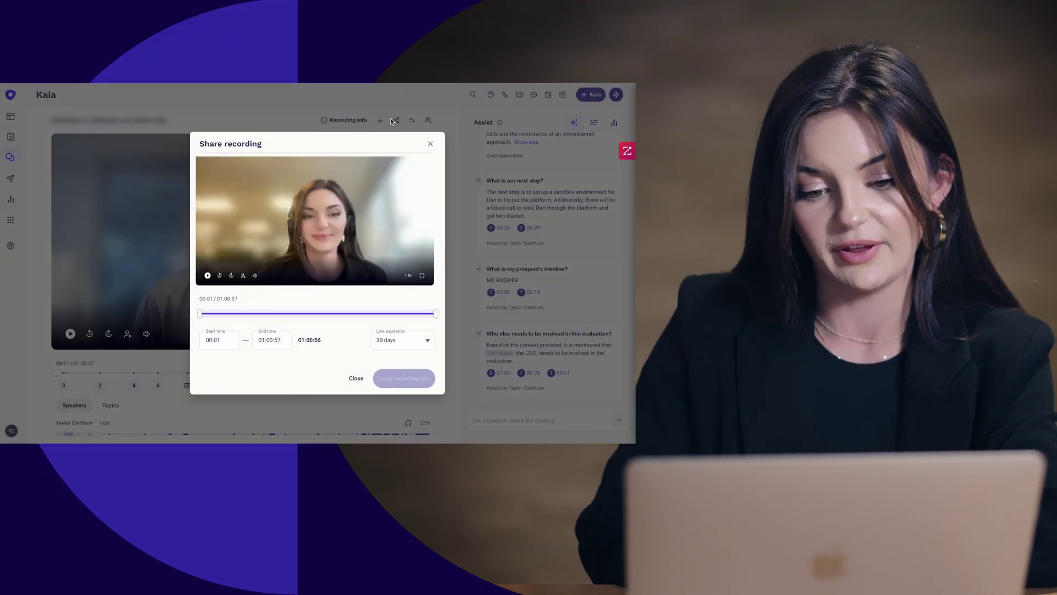
click(381, 378)
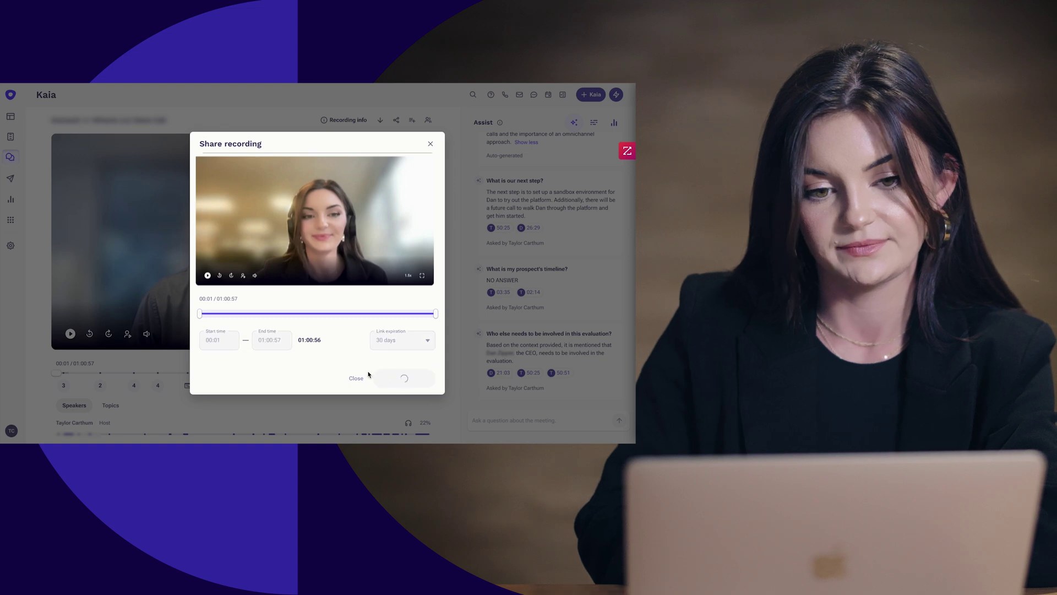
scroll(66, 366, down, 2)
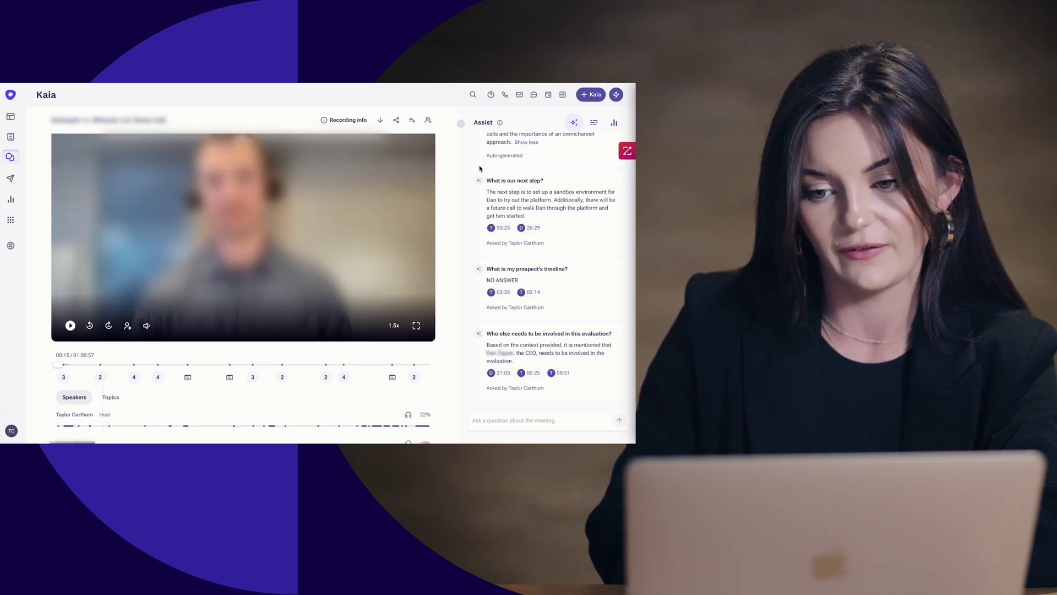
scroll(522, 177, up, 5)
Show the full transcript and copy the recording link starting at 00:17.
click(594, 123)
click(534, 175)
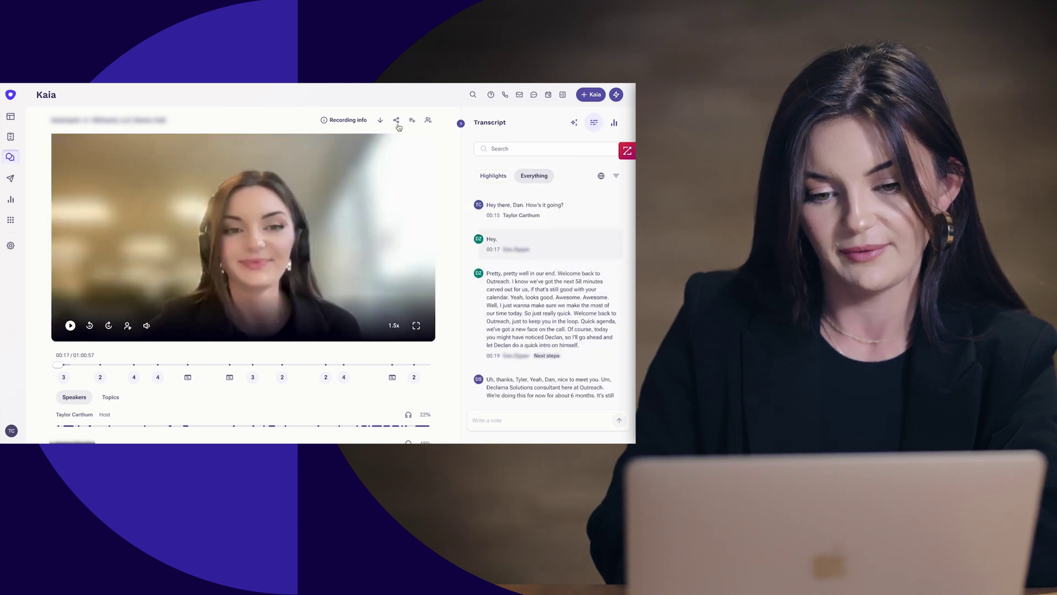
click(397, 123)
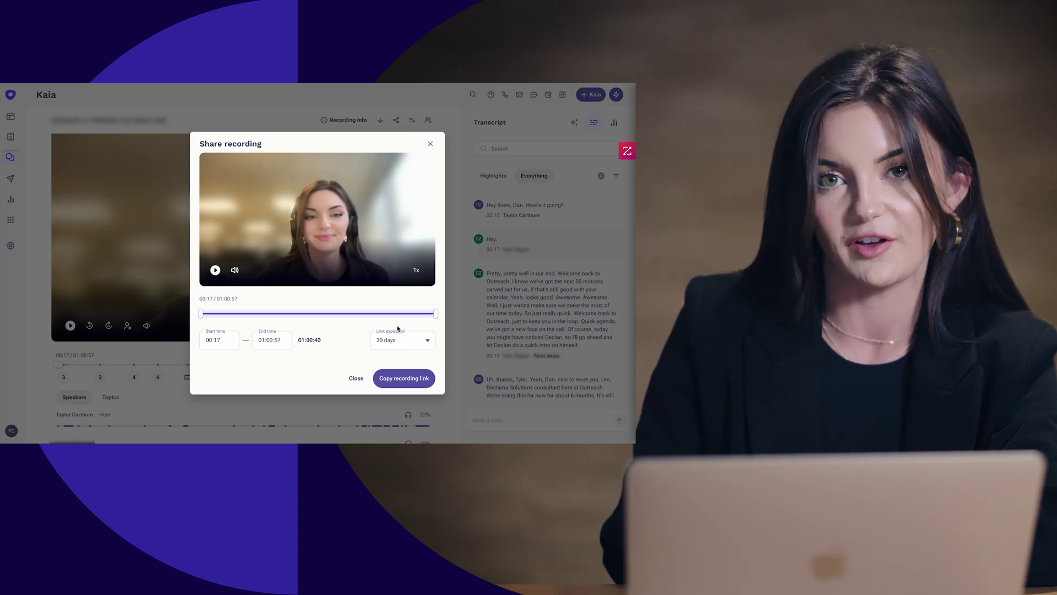
click(397, 378)
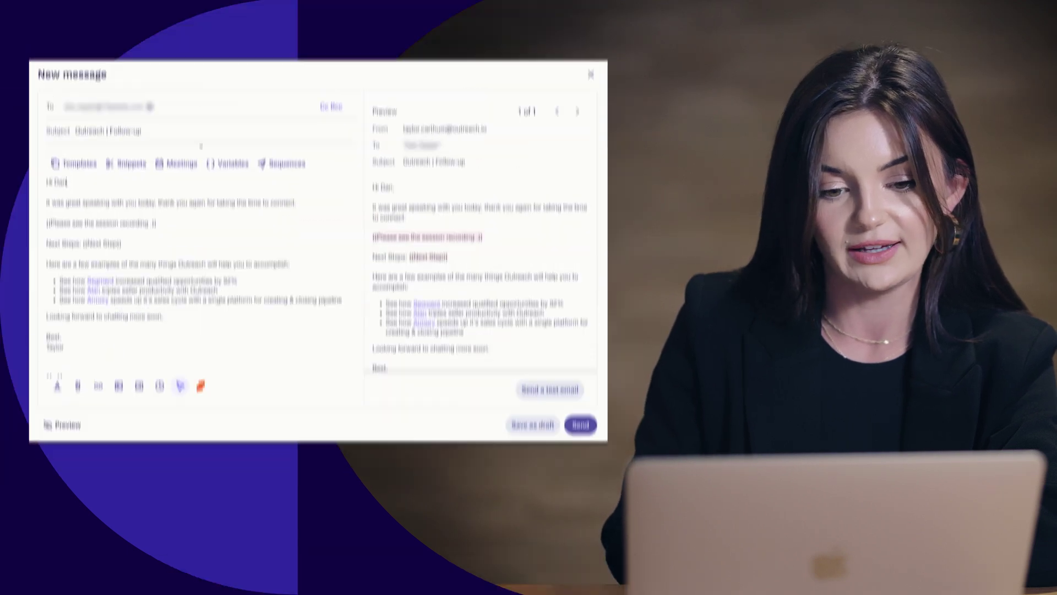
Link the session recording placeholder to the pasted recording URL, trimming its braces.
triple_click(102, 245)
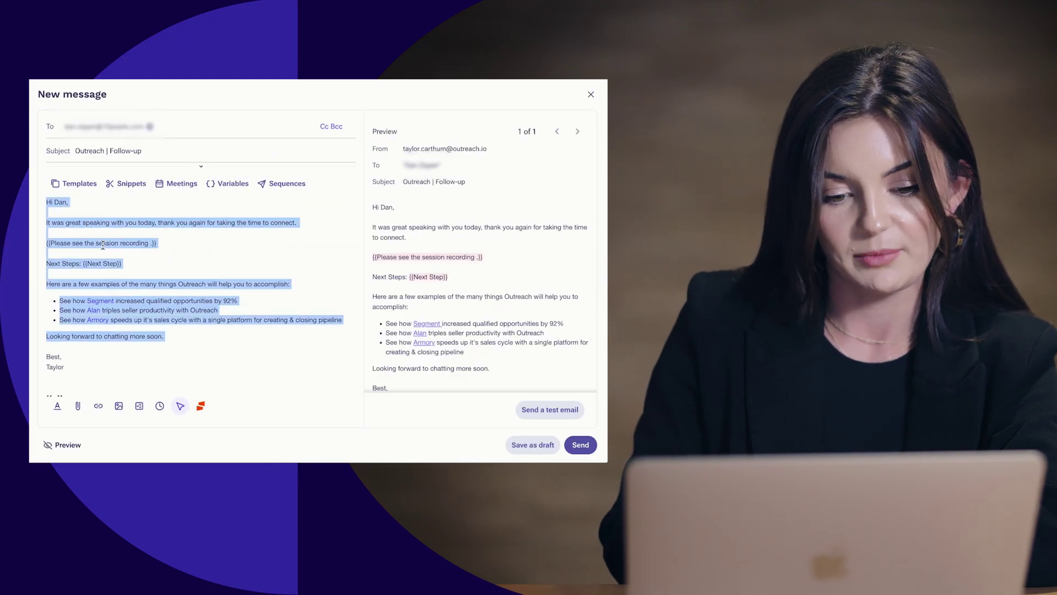
click(101, 244)
triple_click(96, 243)
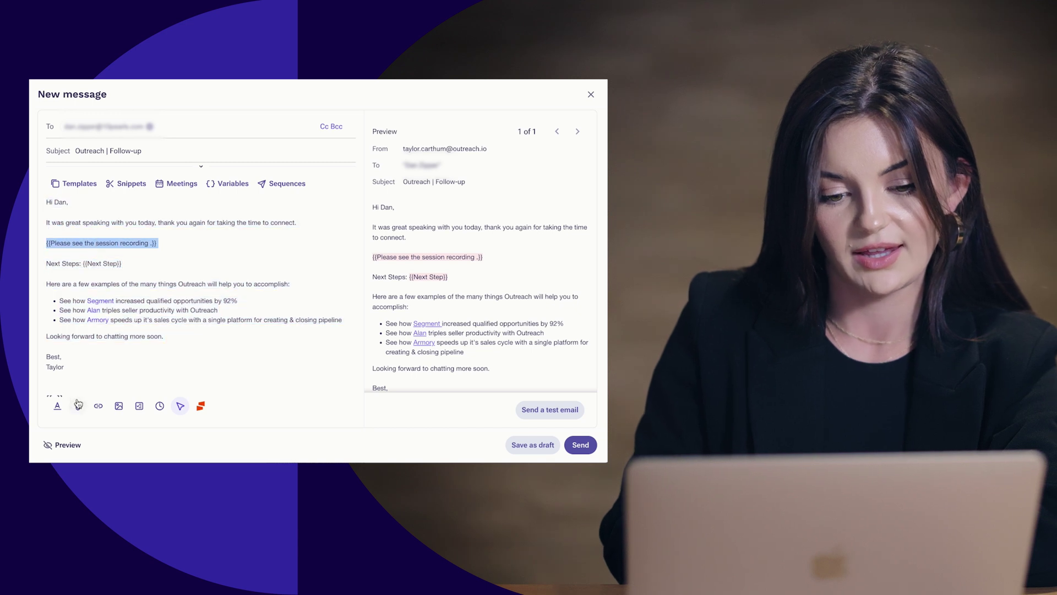
click(96, 407)
key(ctrl+v)
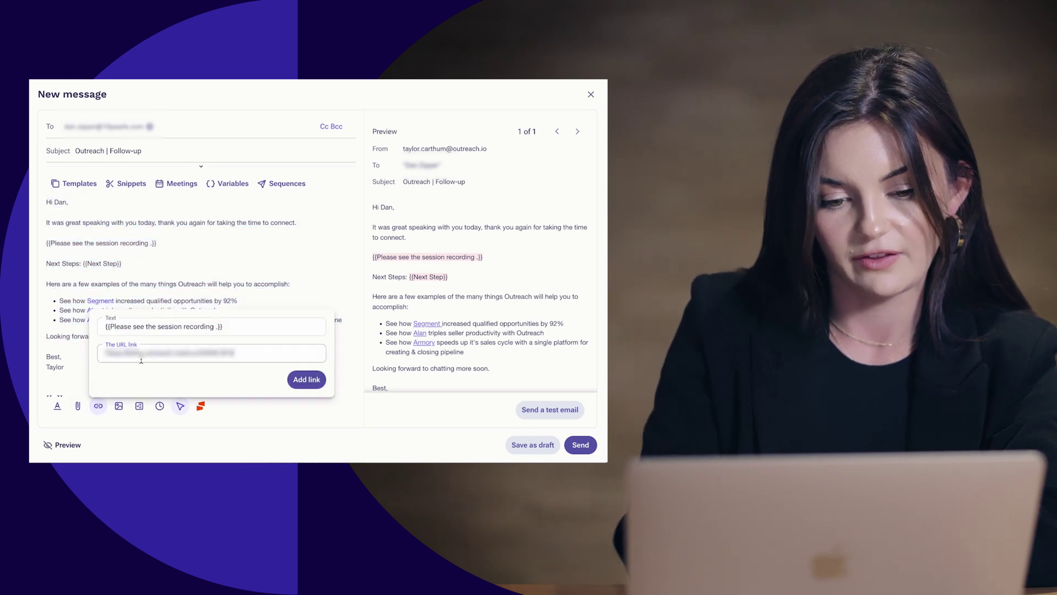
key(BackSpace)
key(BackSpace)
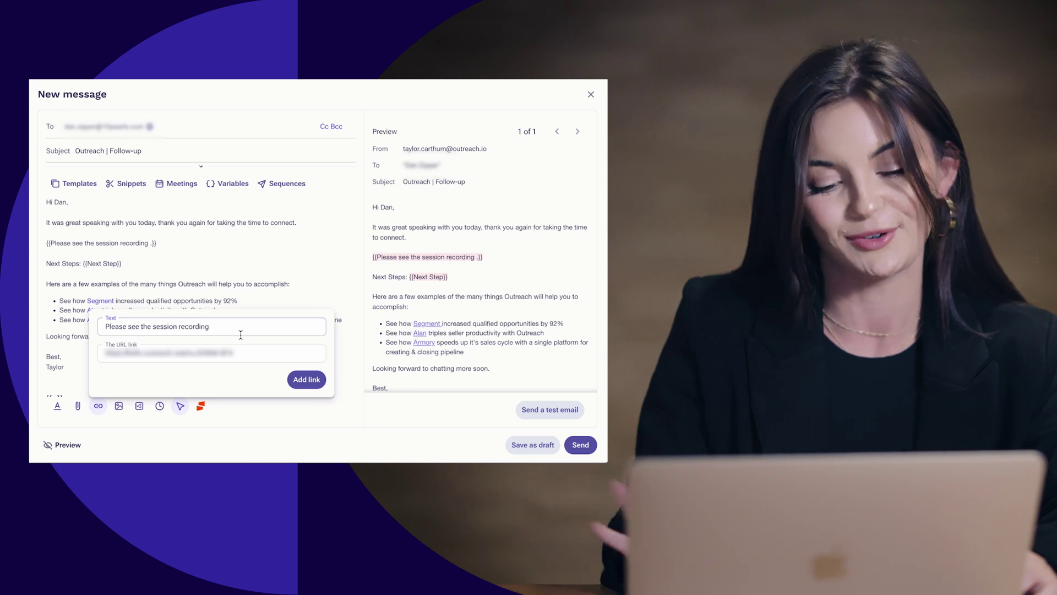
text(!)
click(307, 379)
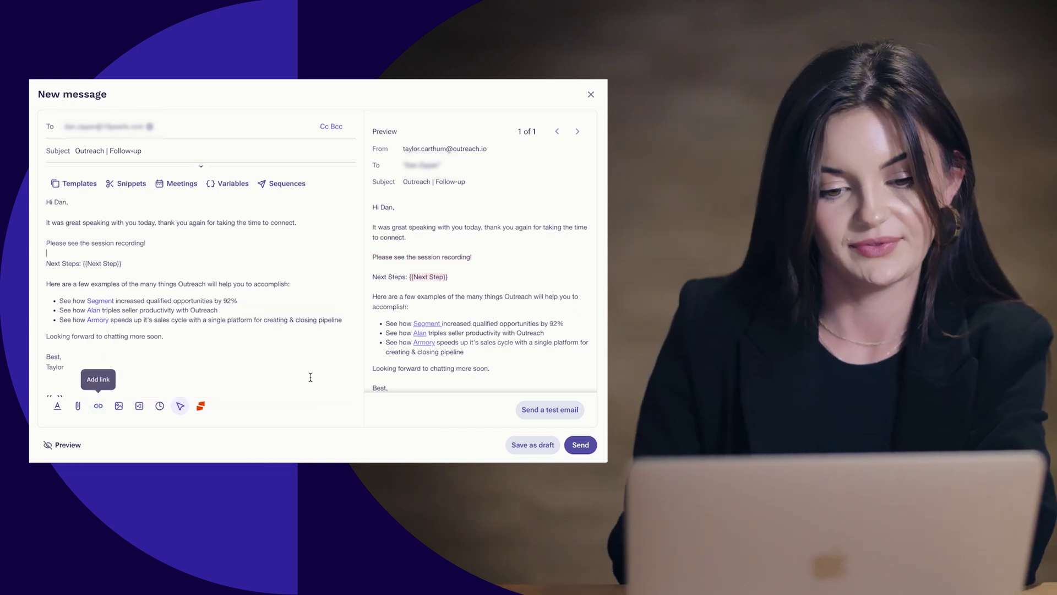
Re-link 'Please see the session recording!' to the URL and bold 'Next Steps:'.
triple_click(66, 239)
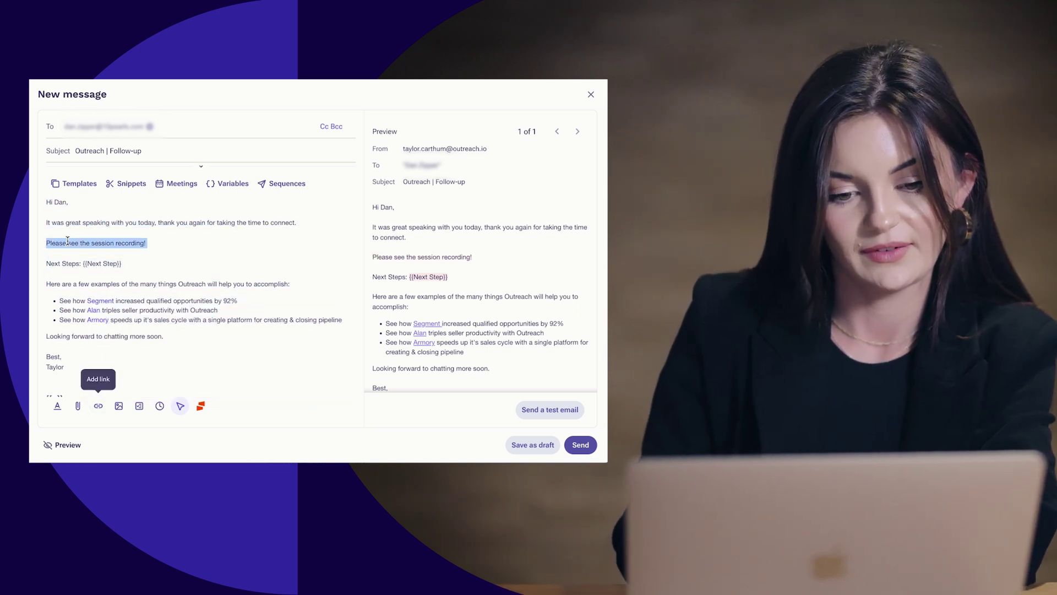
click(98, 404)
key(ctrl+v)
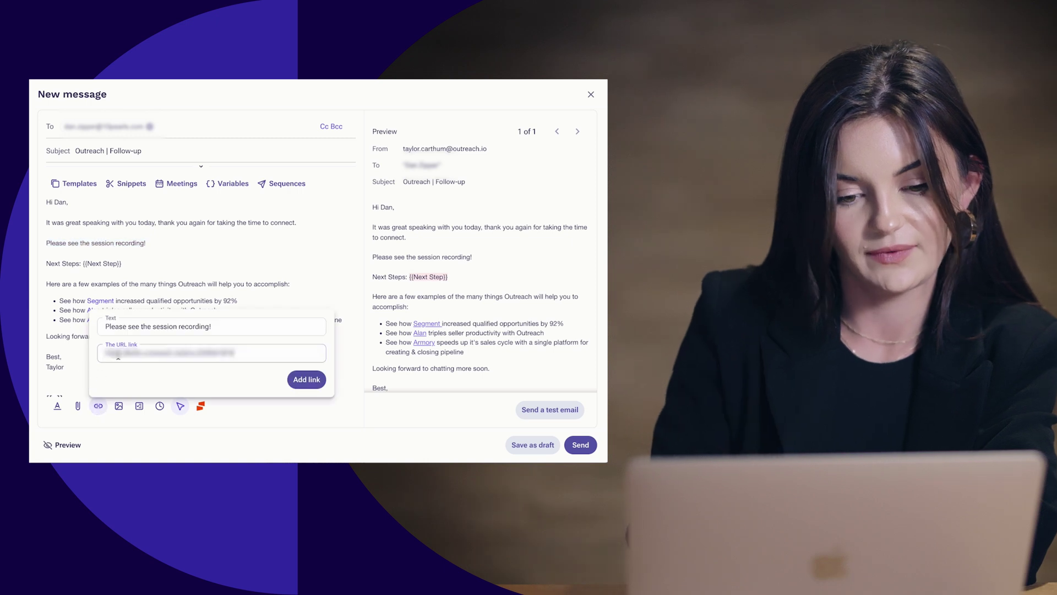
click(307, 378)
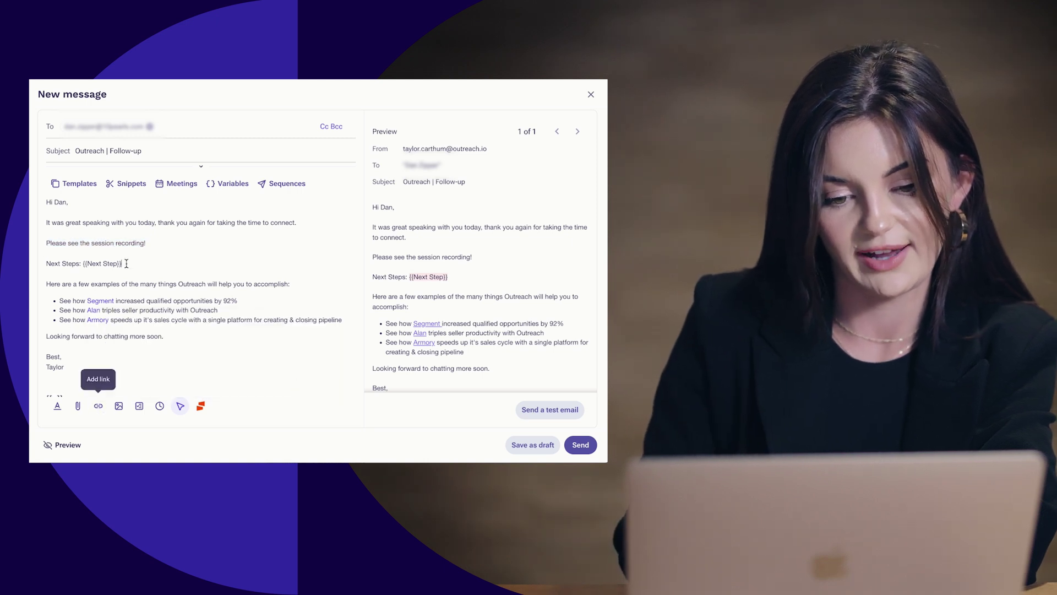
click(57, 405)
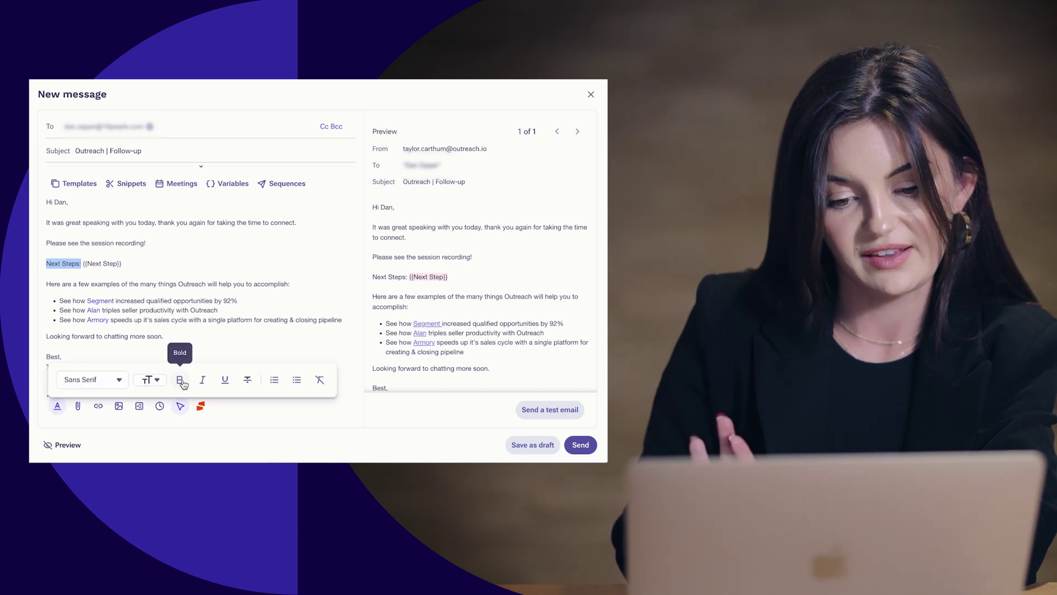
click(180, 380)
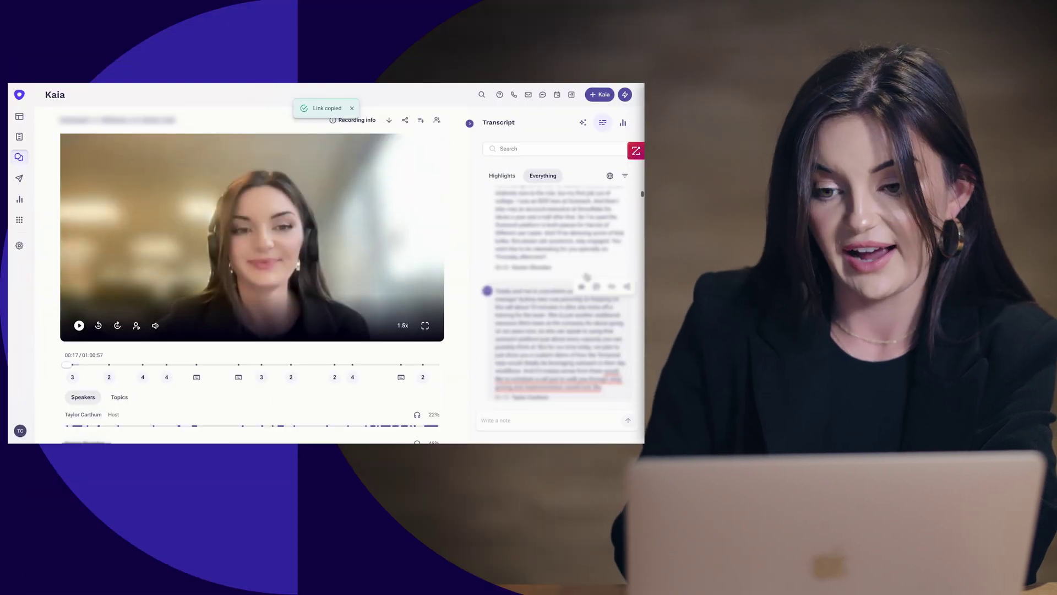
Switch to Kaia's Assist answers and select the 'What is our next step?' answer.
click(581, 123)
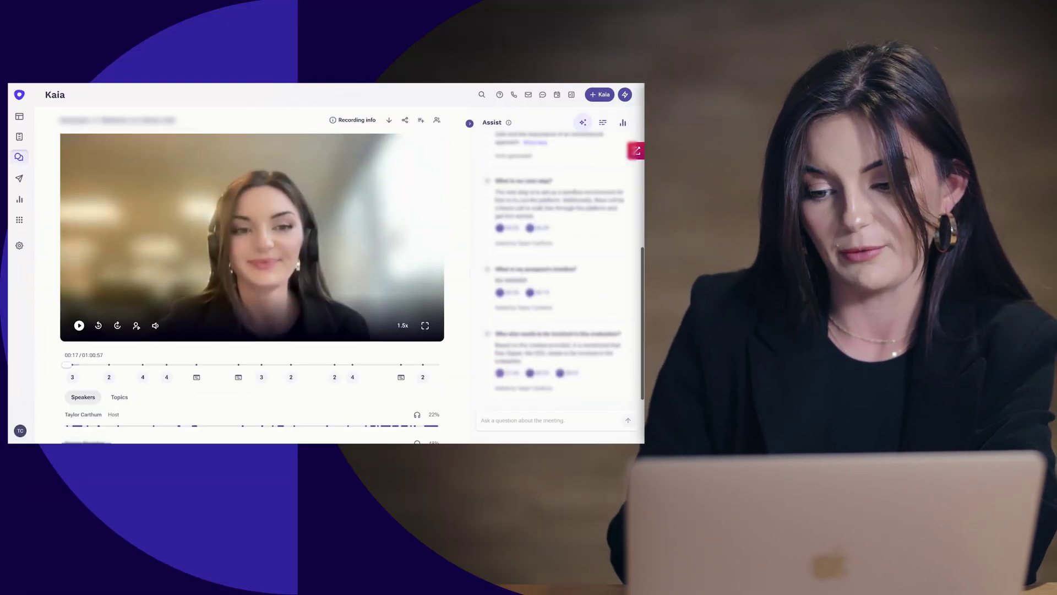
scroll(504, 238, down, 3)
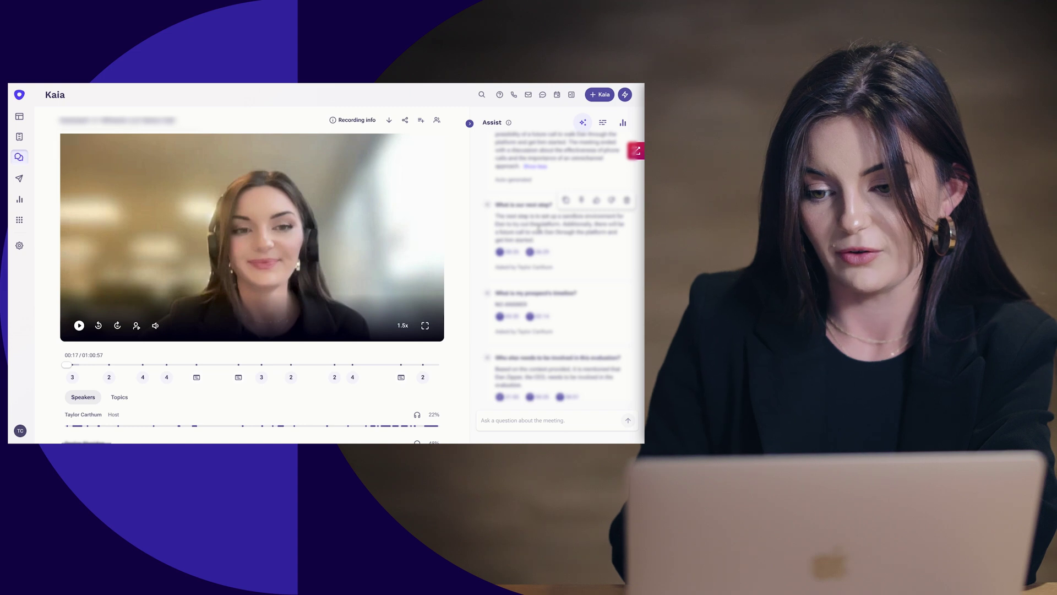
drag(542, 224, 547, 236)
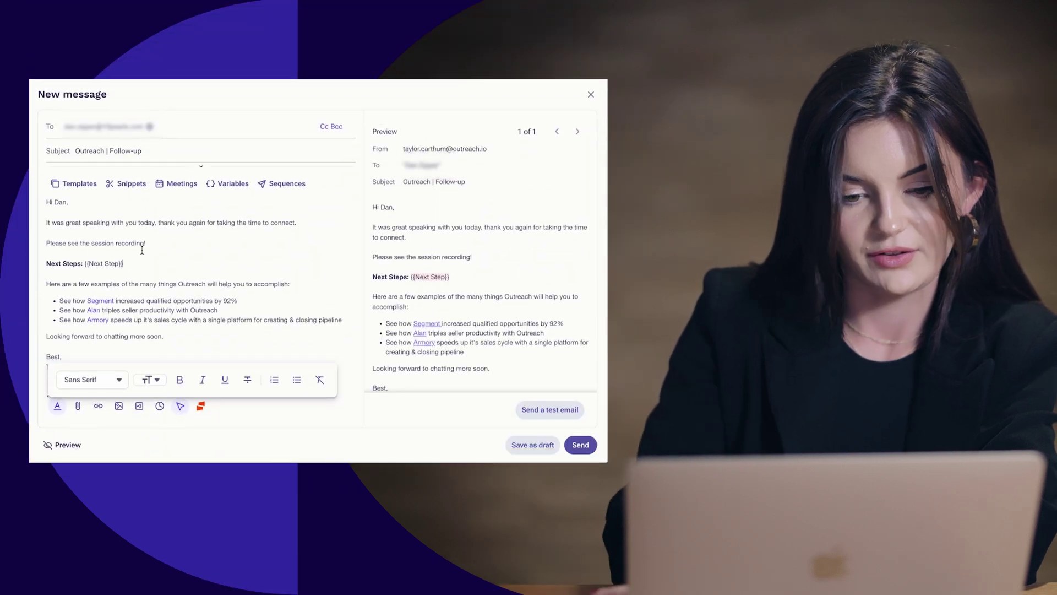
Replace {{Next Step}} with the plain-text answer starting 'Set up a sandbox environment'.
key(BackSpace)
key(BackSpace)
key(BackSpace)
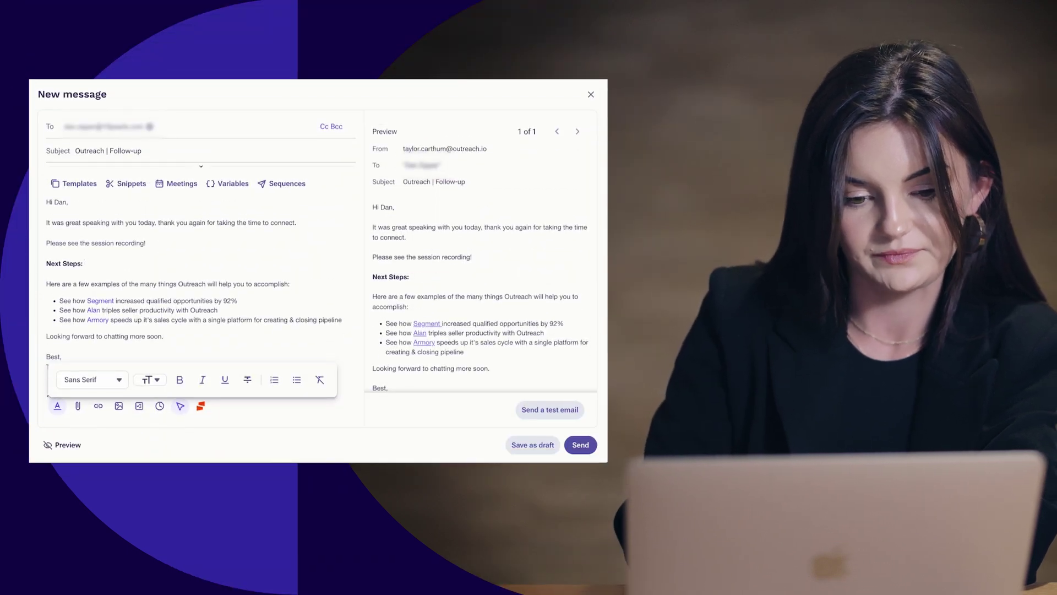
key(ctrl+v)
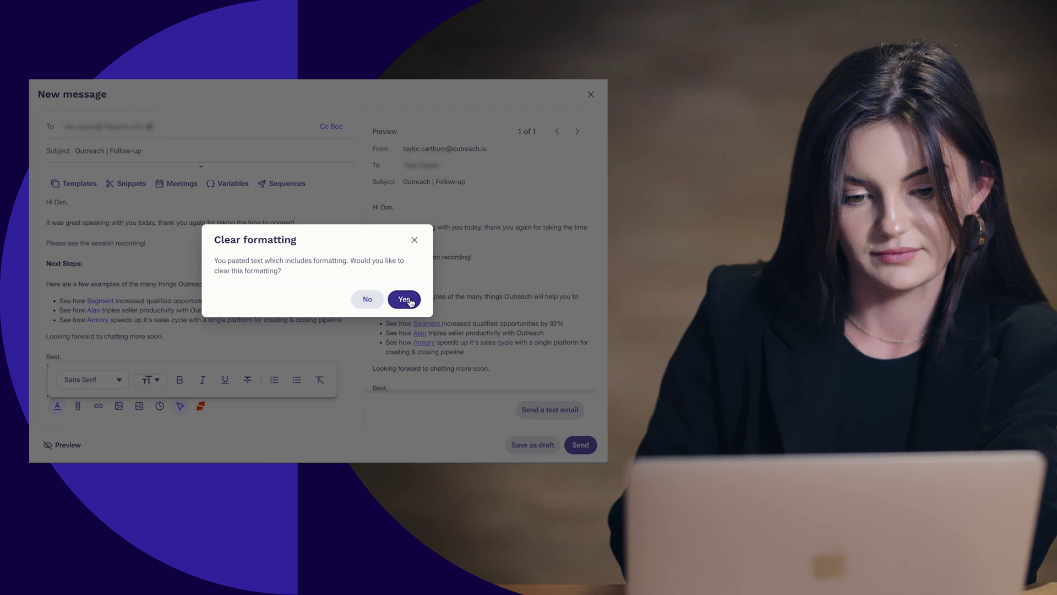
click(404, 299)
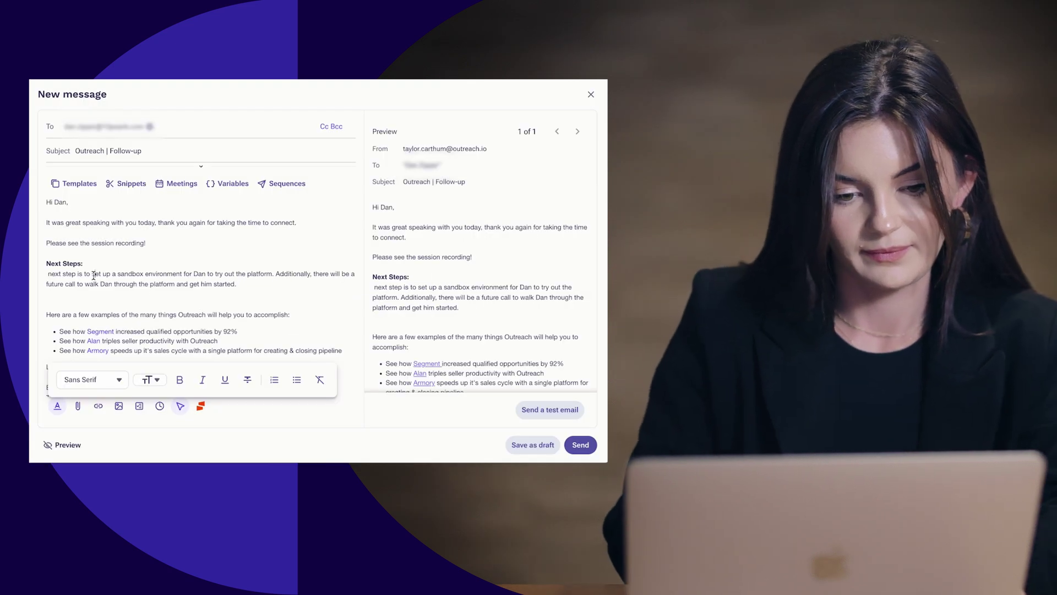
key(BackSpace)
key(BackSpace)
text(S)
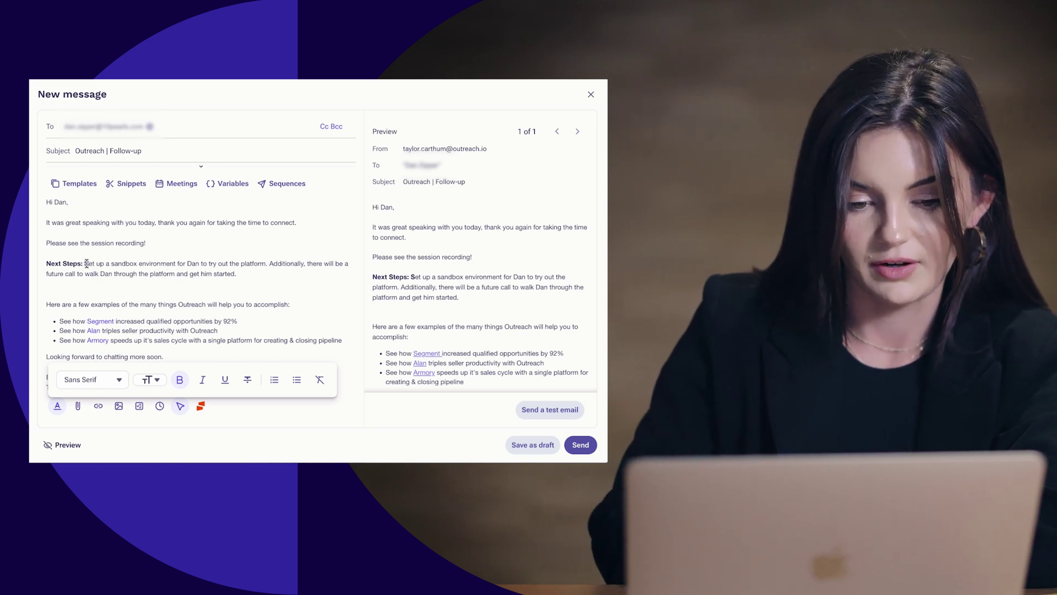
Unbold the leading 'S', change both 'Dan' to 'you', and remove the blank line.
click(180, 380)
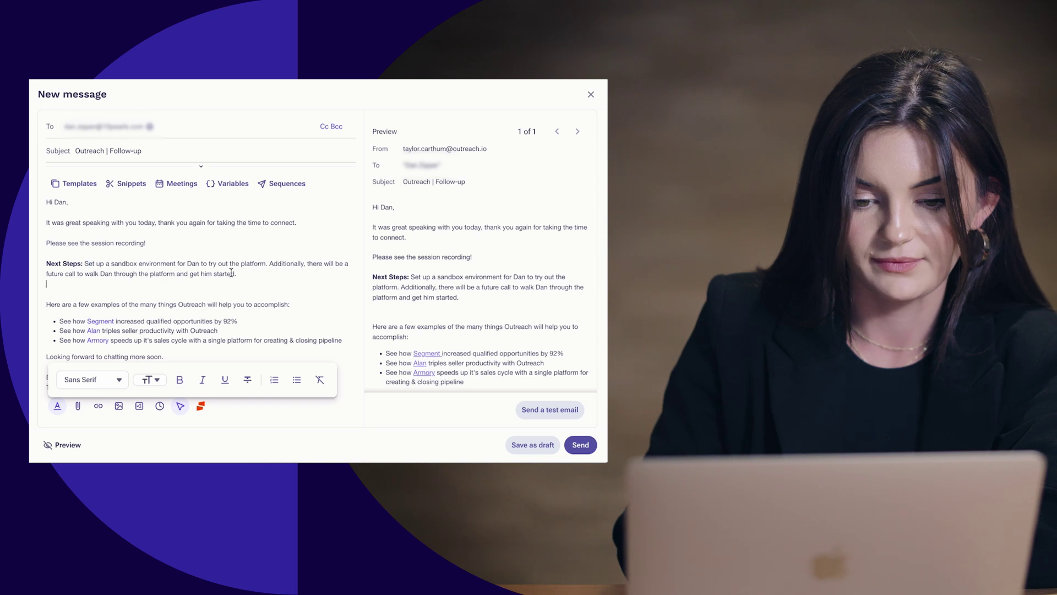
double_click(193, 264)
key(BackSpace)
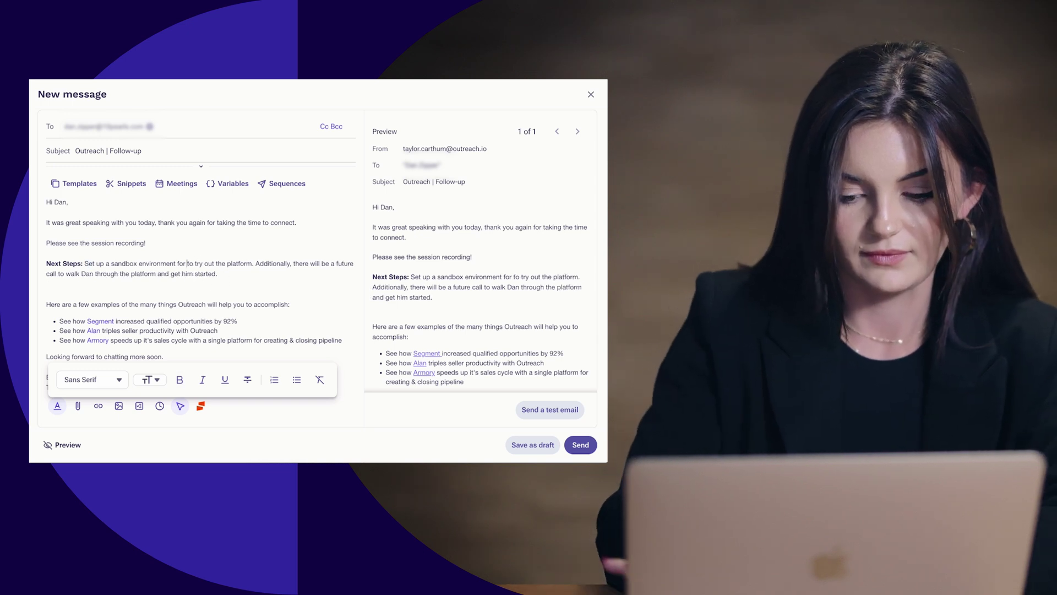
text(you)
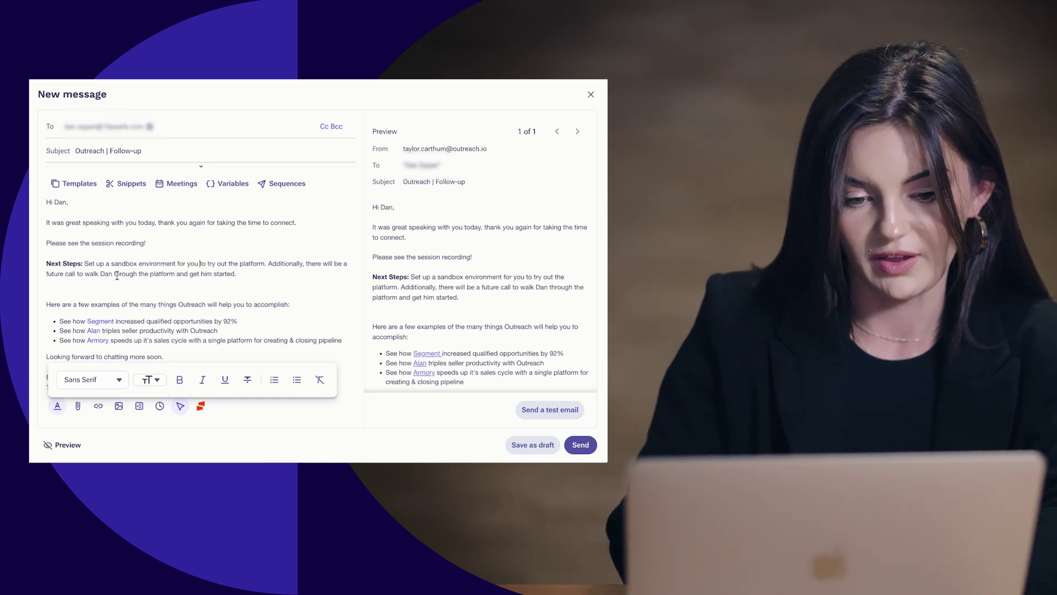
double_click(106, 273)
key(BackSpace)
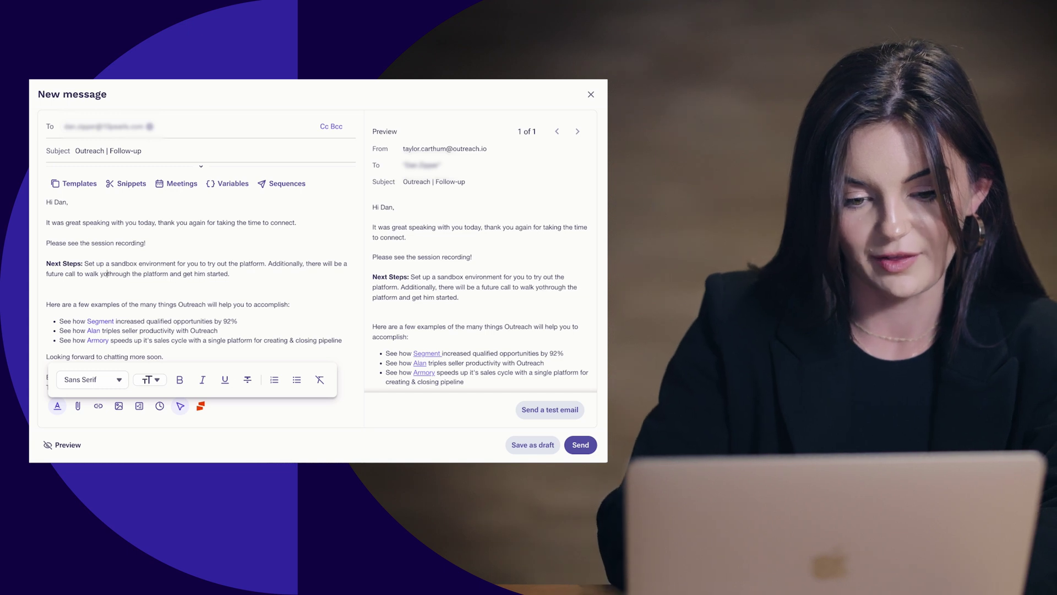
key(End)
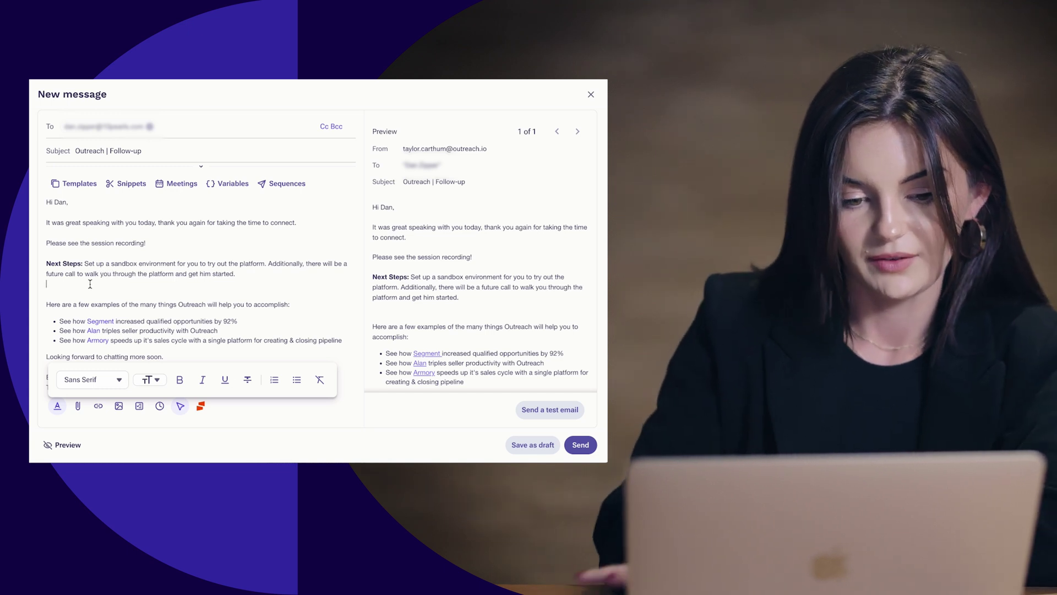
key(Delete)
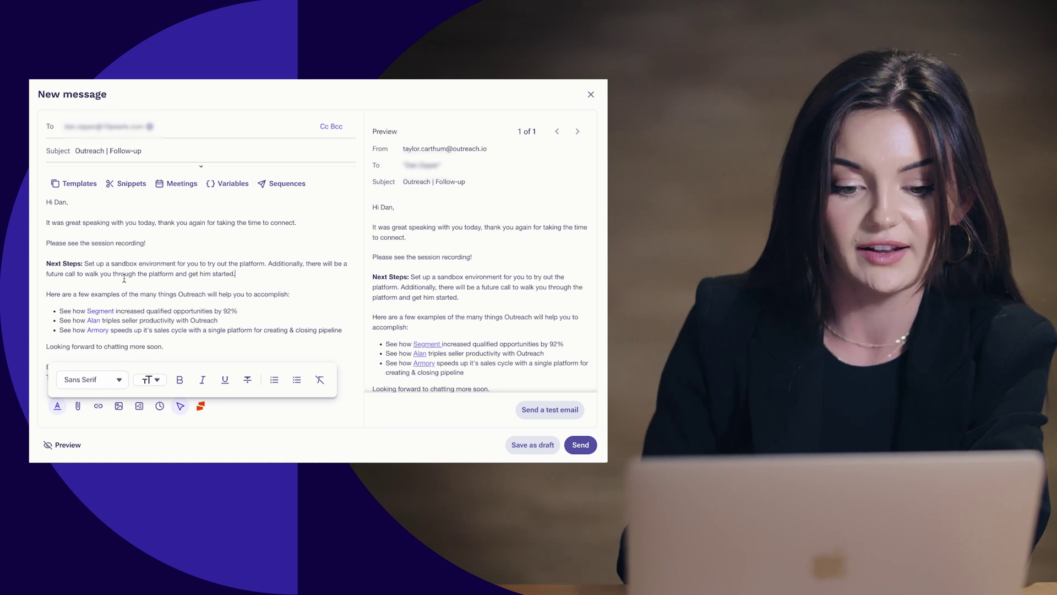
scroll(123, 279, down, 2)
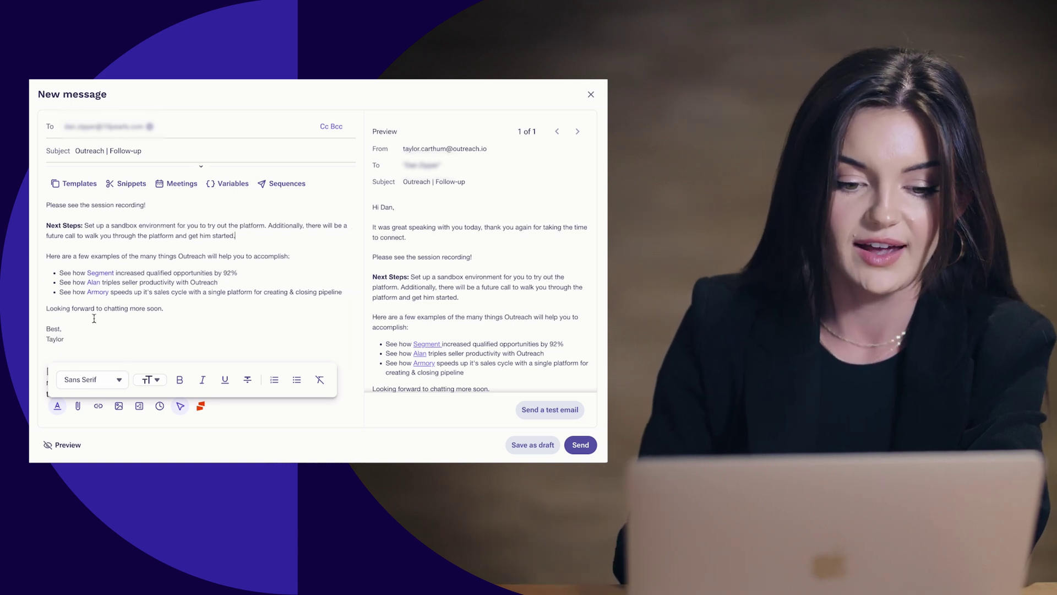
scroll(93, 319, up, 1)
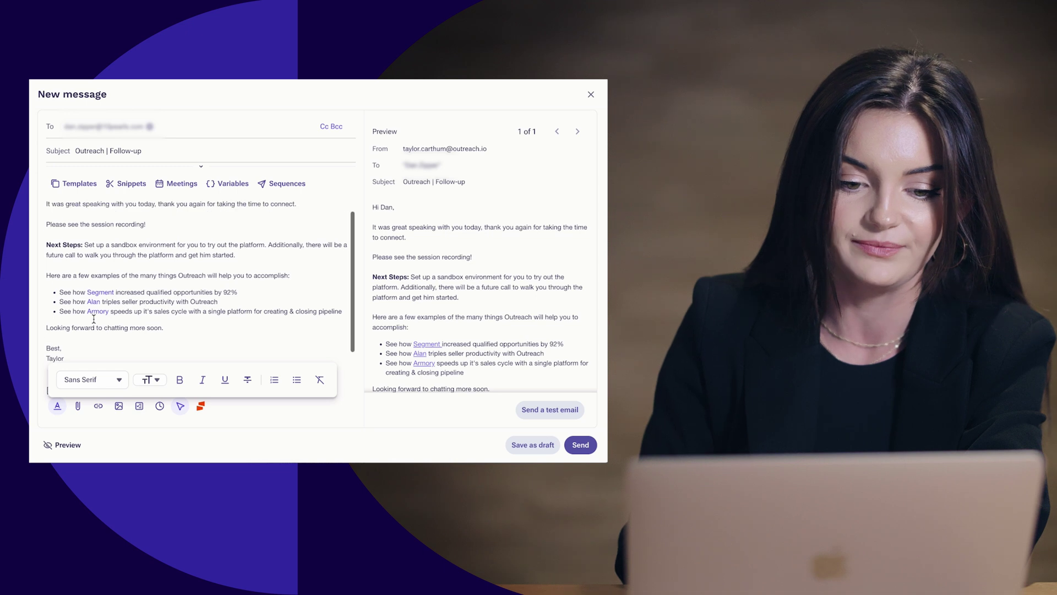
scroll(94, 320, up, 1)
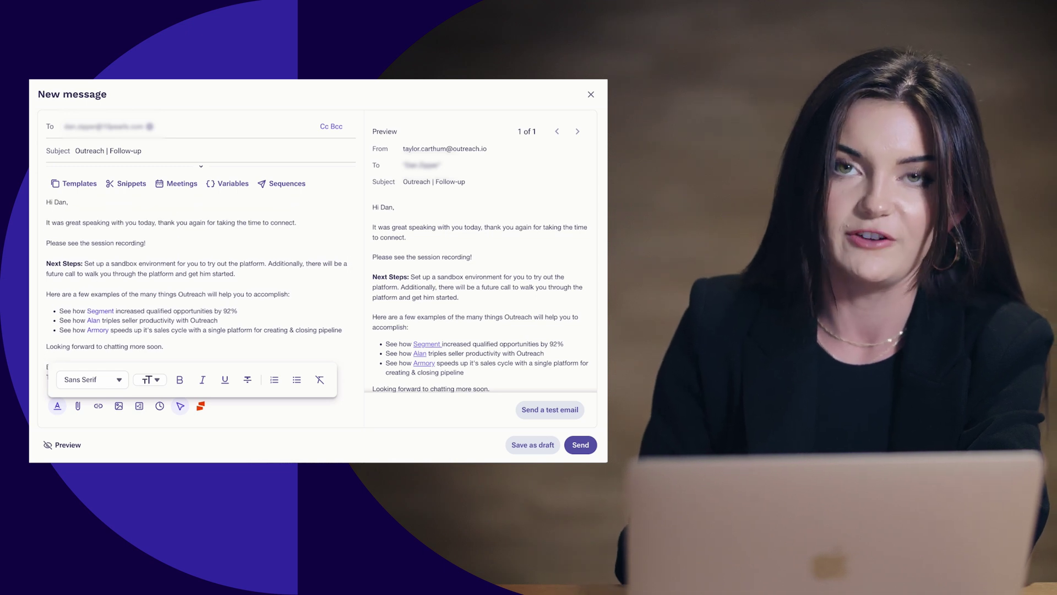